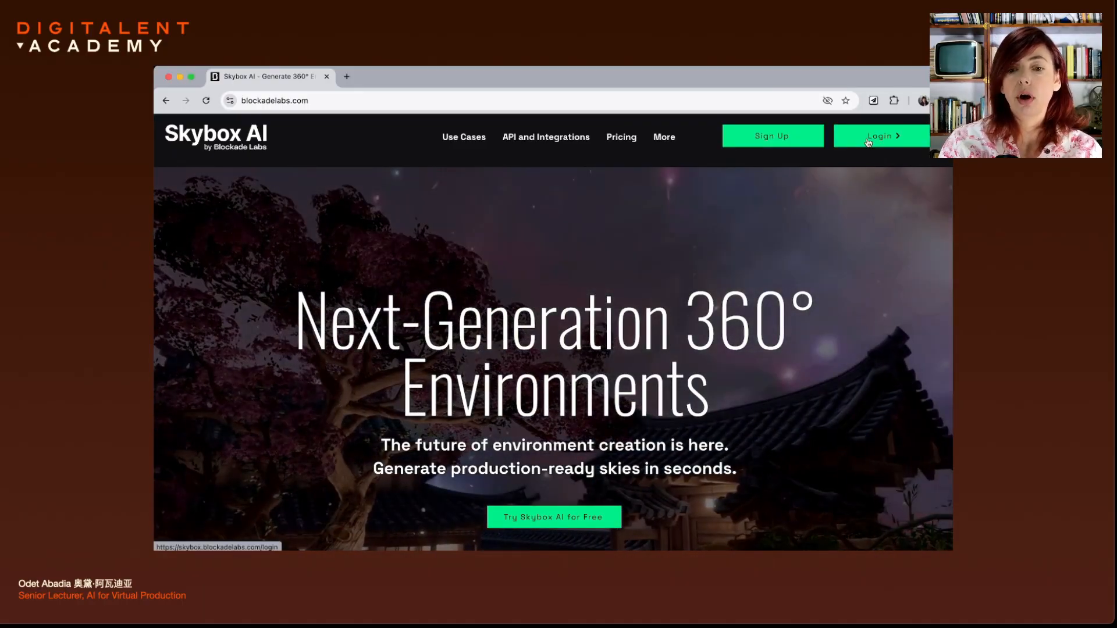
Sign in to Skybox AI, spin the desert sunset preview, and focus the world description field
click(868, 138)
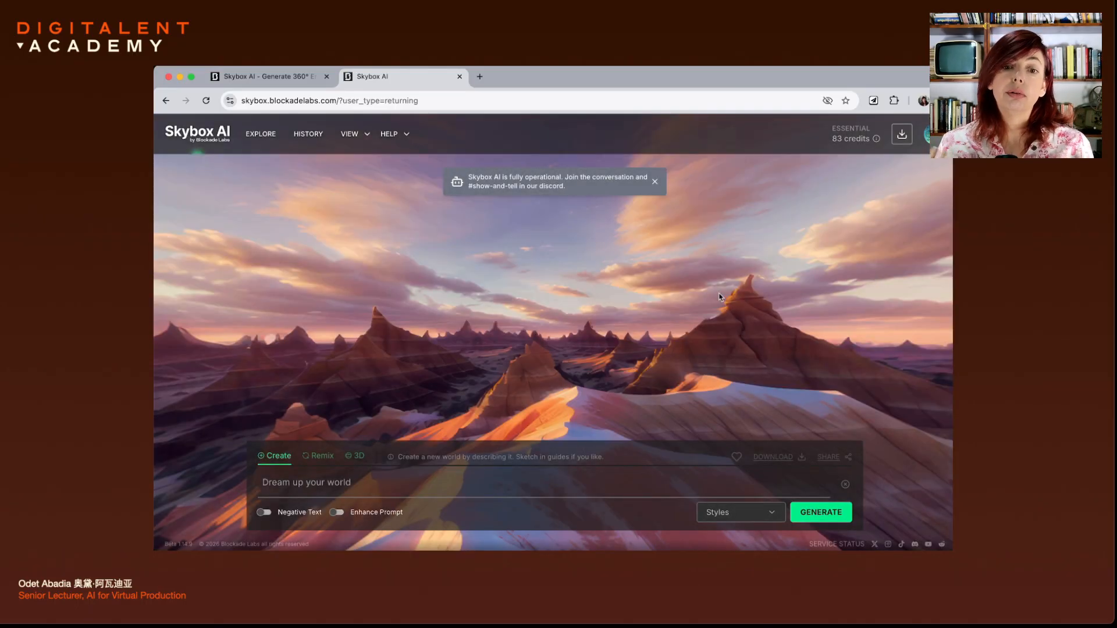
drag(722, 297, 491, 289)
drag(648, 286, 482, 291)
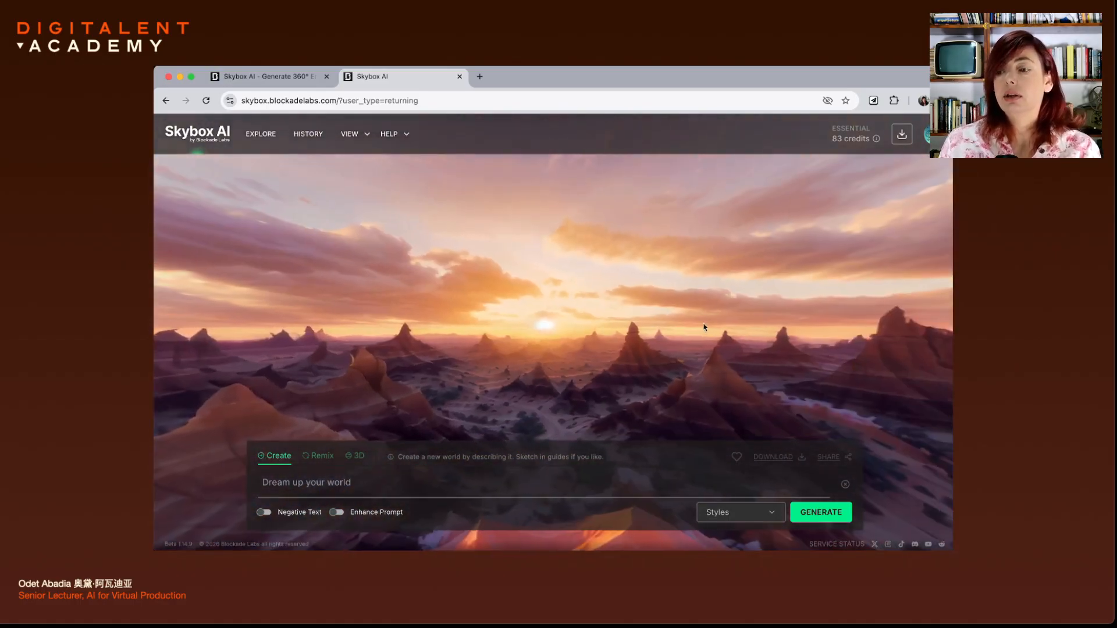
mouse_move(703, 326)
mouse_down()
mouse_move(570, 242)
mouse_move(590, 175)
mouse_move(692, 332)
mouse_up()
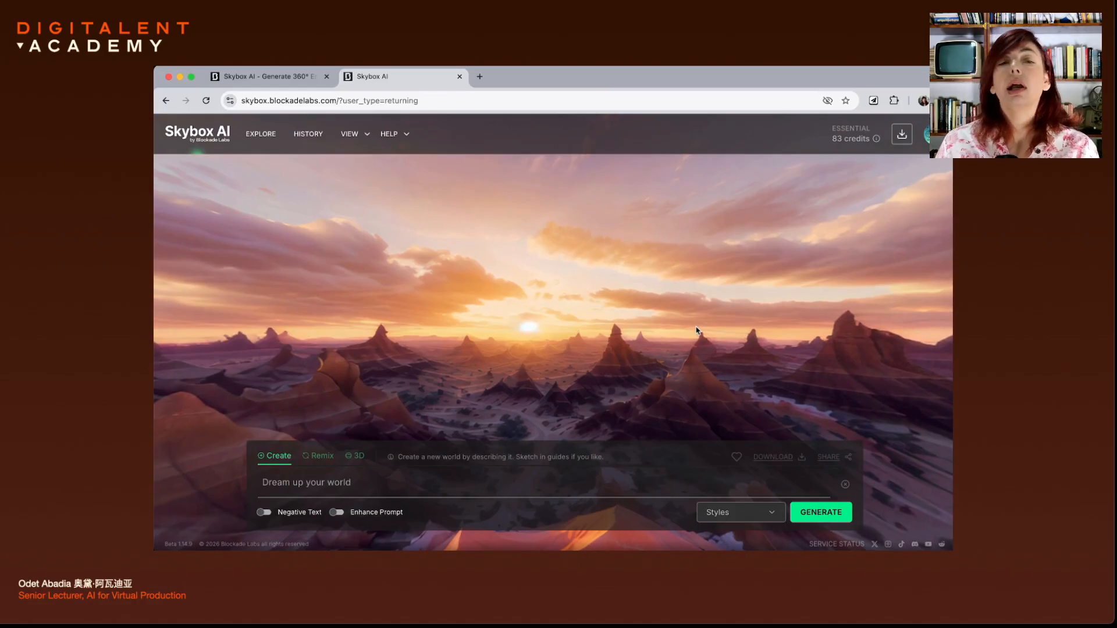
click(401, 481)
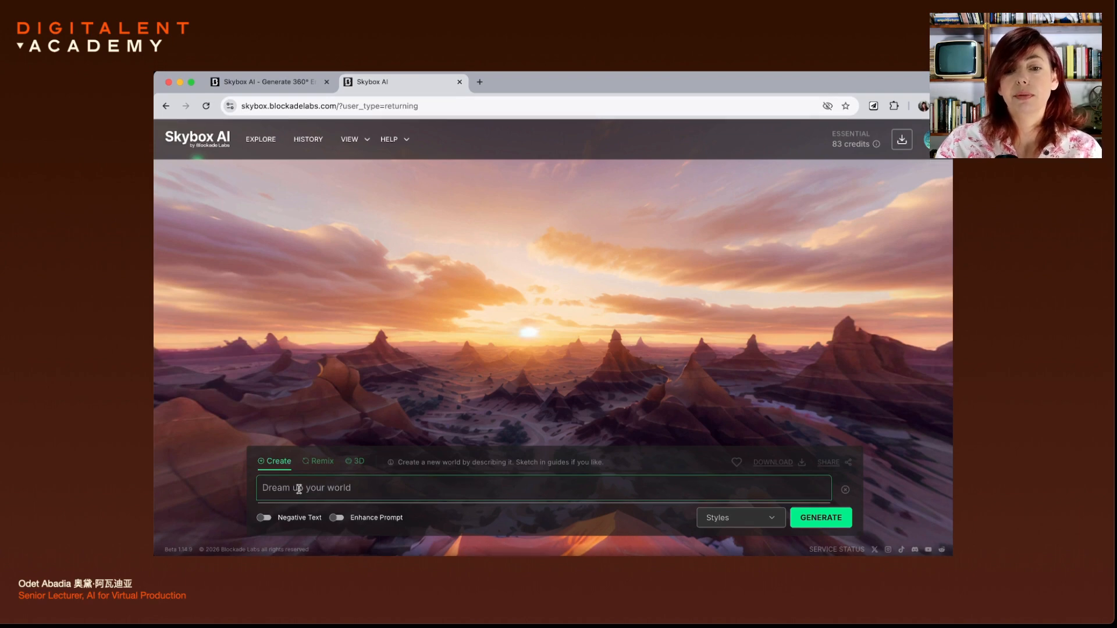
Paste the Kanas Lake dawn description, choose the M3 Cinematic Realism style, and generate
key(super+v)
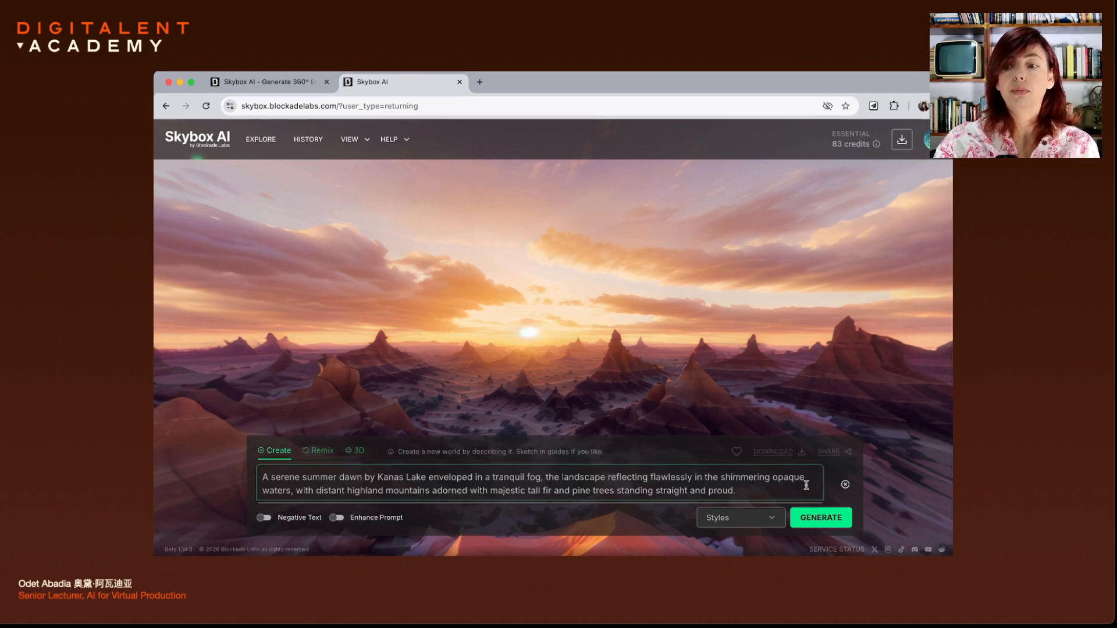
click(749, 521)
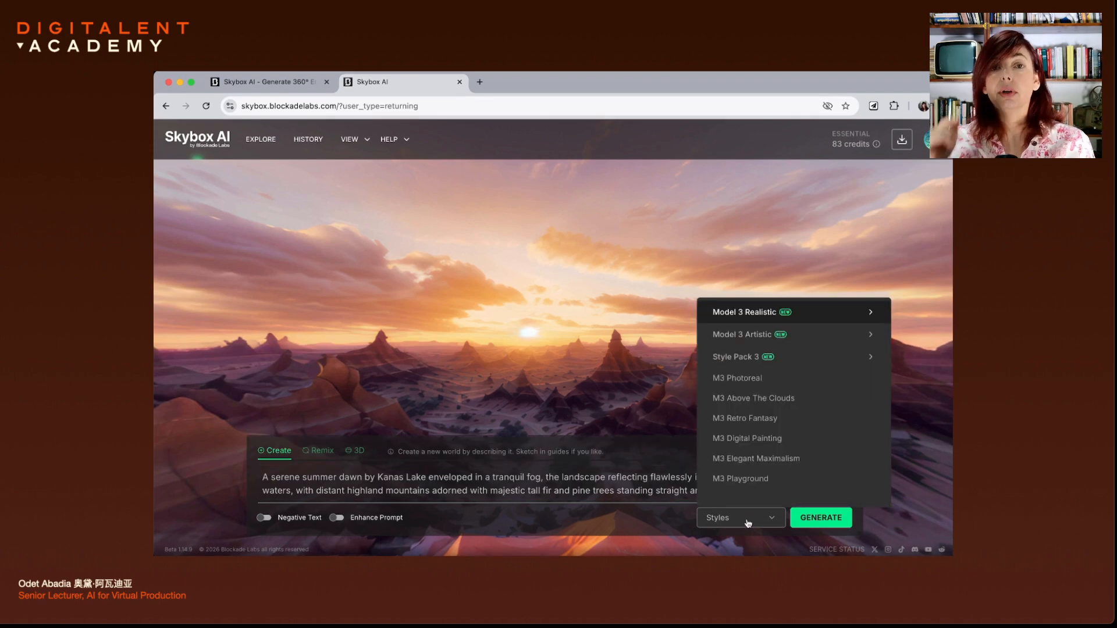
mouse_move(776, 381)
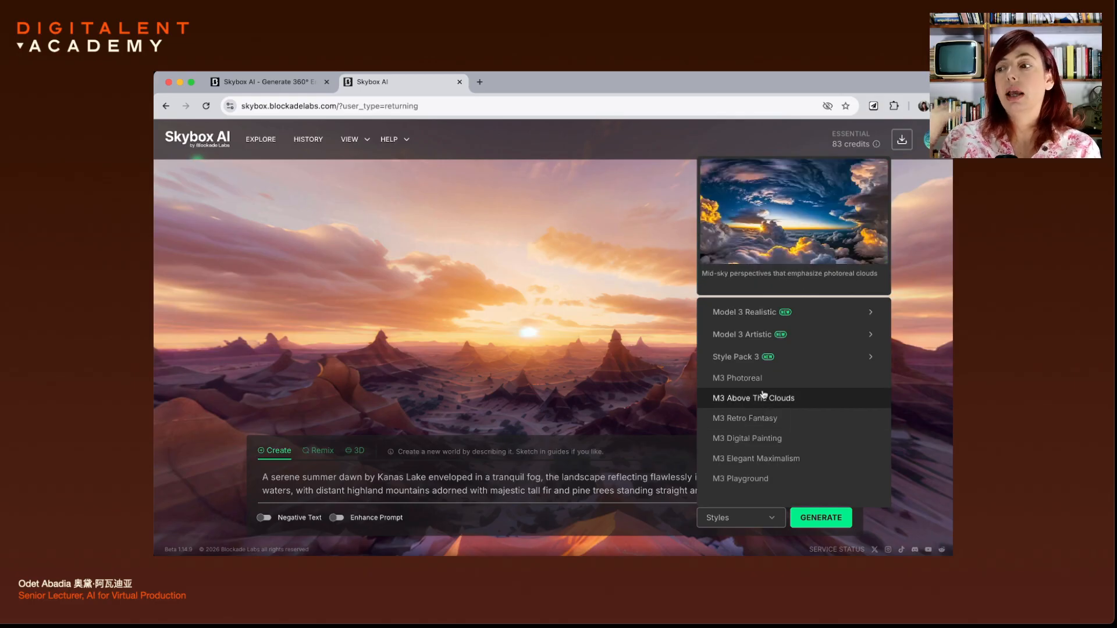
click(764, 315)
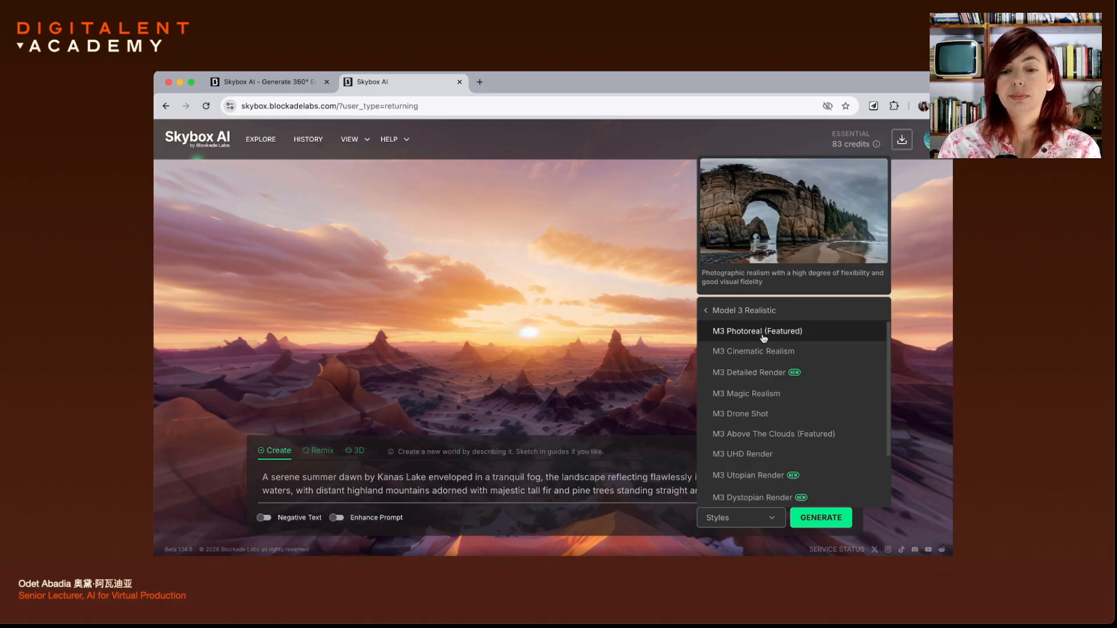
click(754, 352)
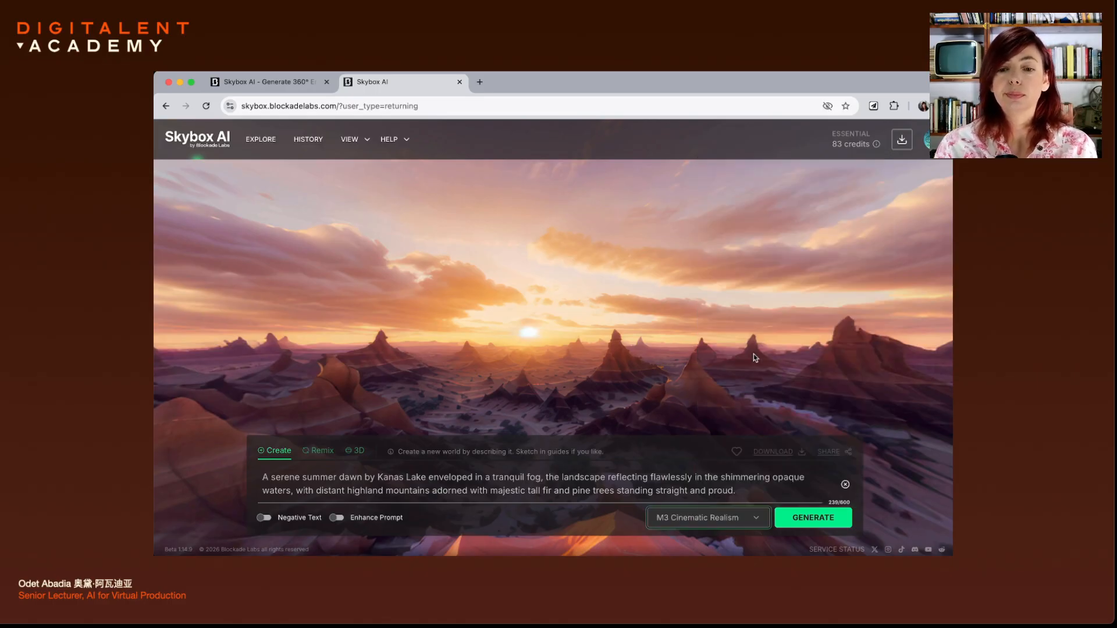
click(802, 517)
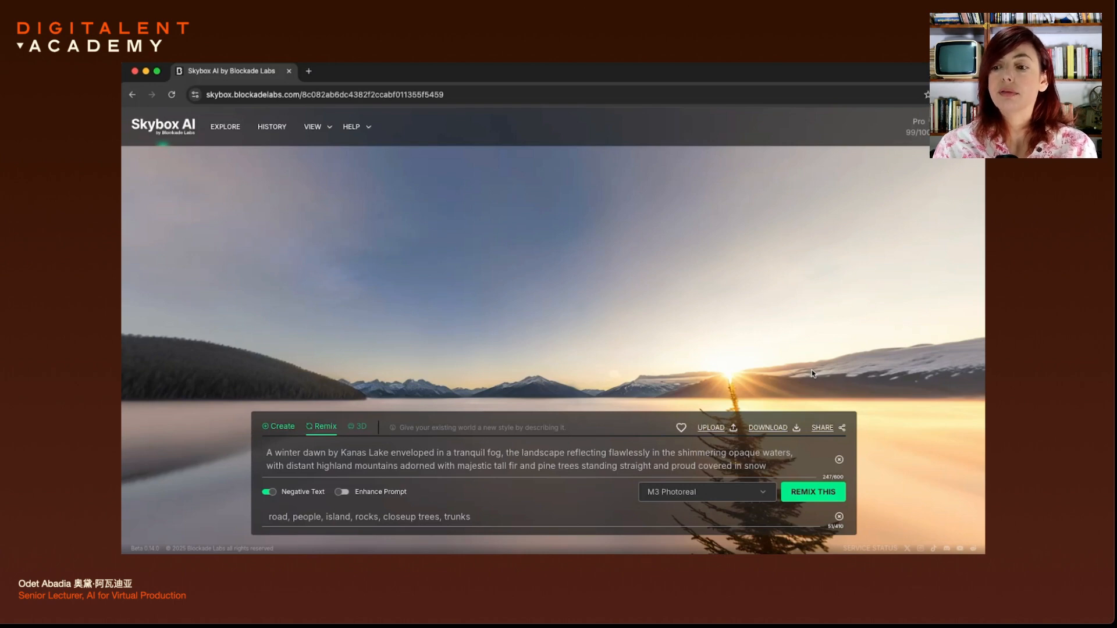
Download the winter Kanas Lake skybox as a NEW 32-BIT HDRI HDR file
click(768, 429)
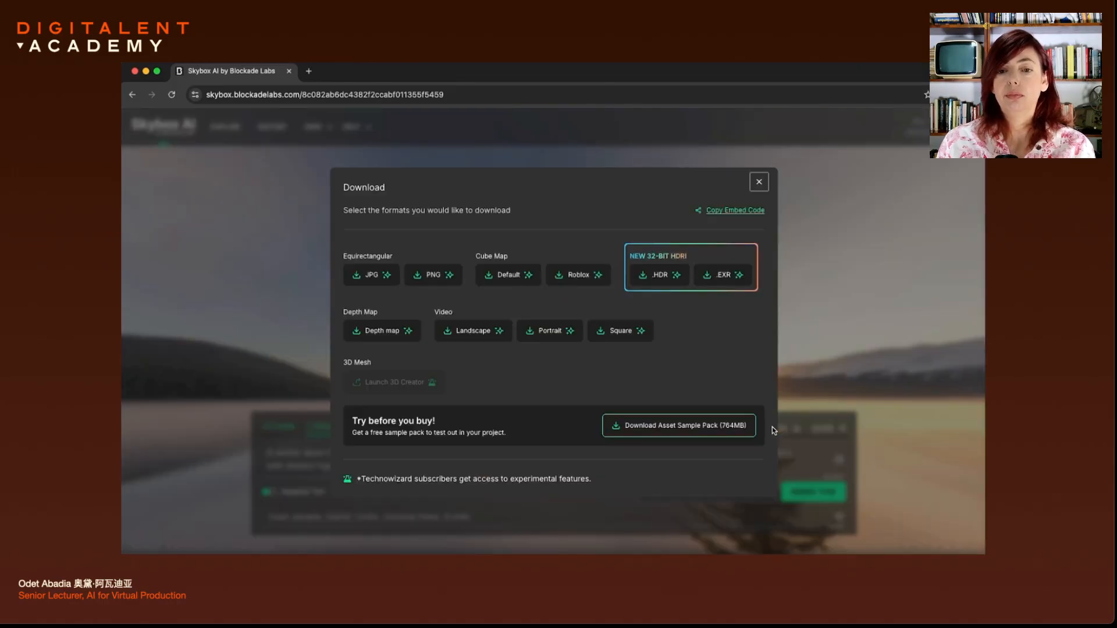
click(662, 276)
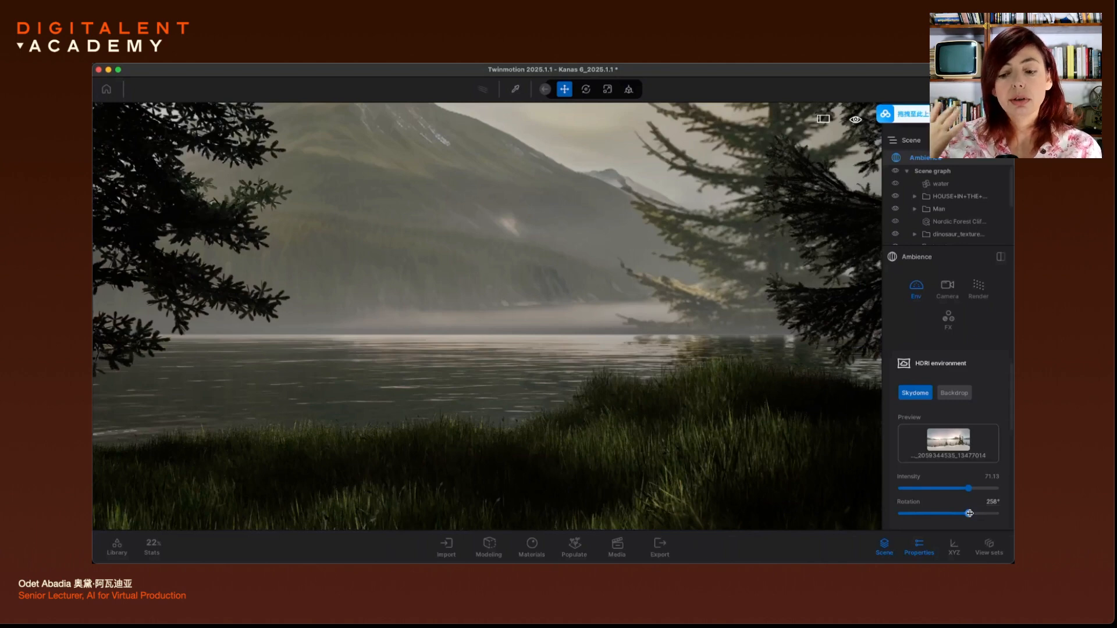
Raise the skydome Rotation to bring fir trees over the lake, then tilt the camera skyward
drag(969, 513, 973, 514)
right_drag(724, 336, 767, 284)
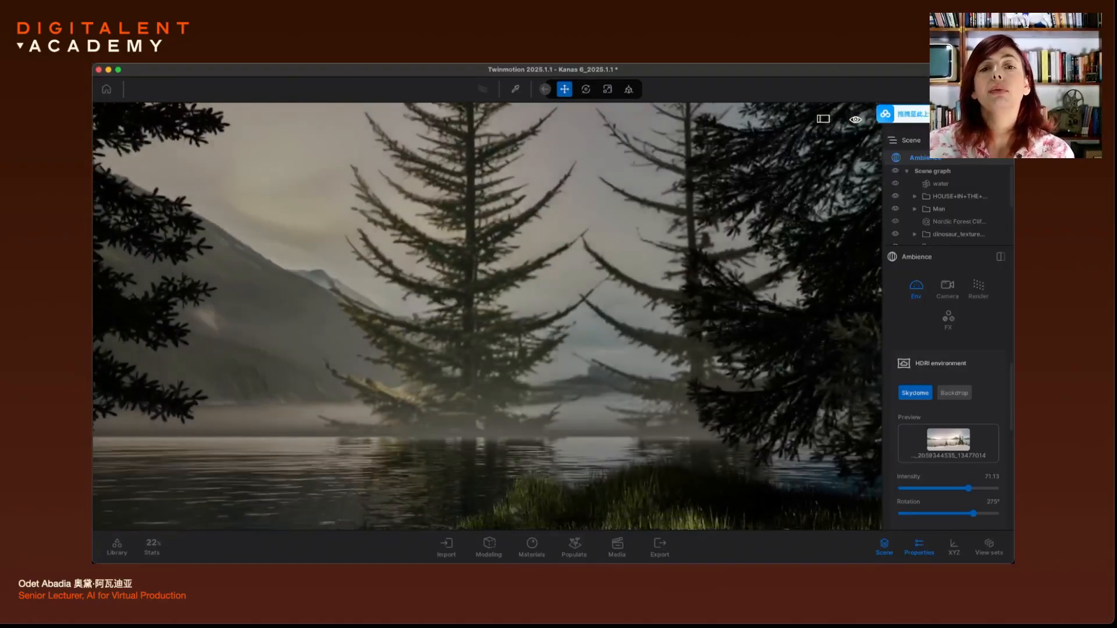
scroll(615, 355, up, 3)
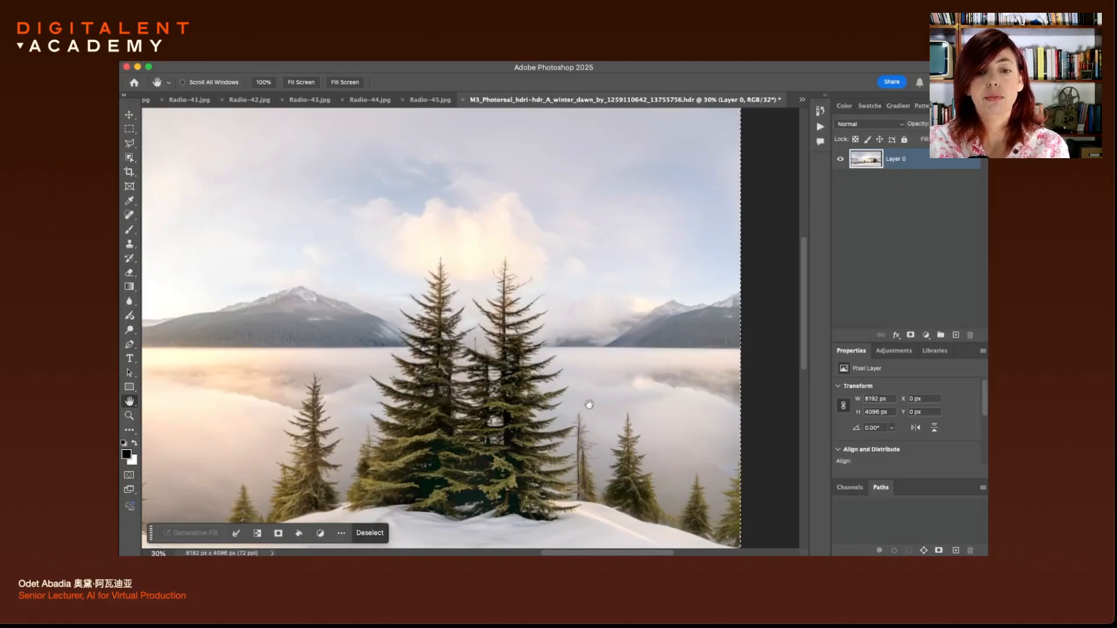
Switch to the Clone Stamp tool with a brush of about 282 px
key(s)
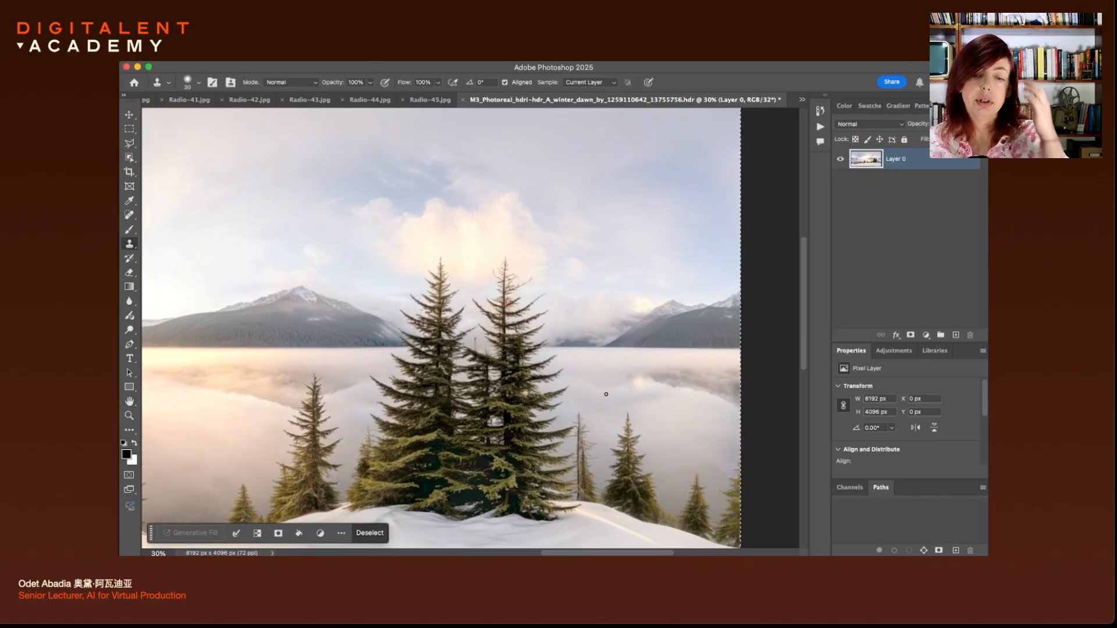
right_click(580, 350)
drag(635, 348, 681, 347)
click(556, 273)
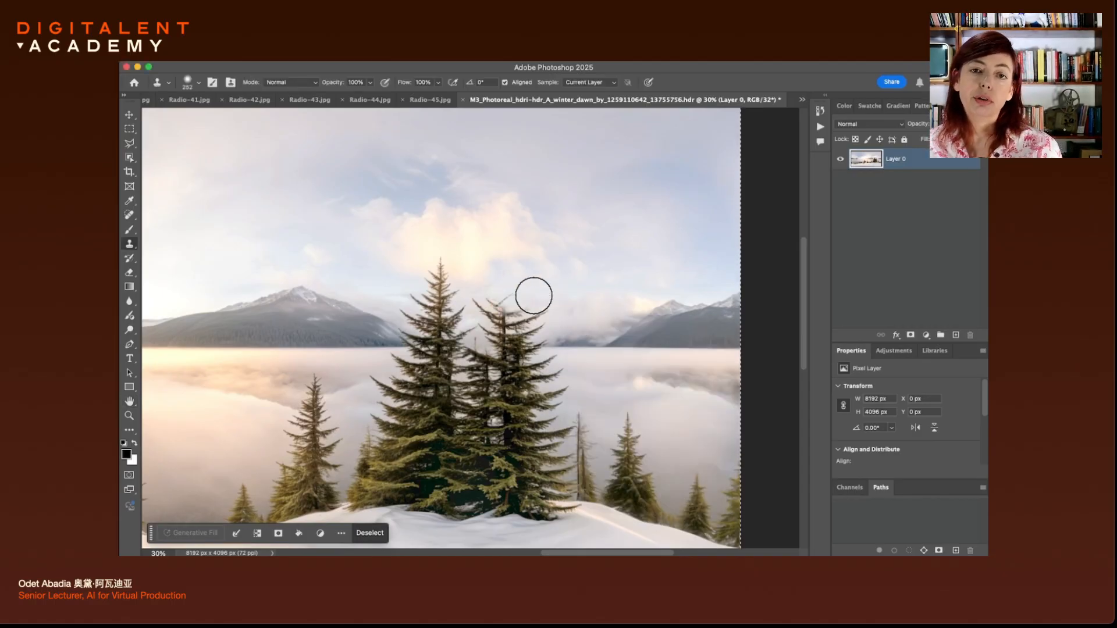
Clone sky and fog over the central fir treetops, undoing the stamp across the trunk
mouse_move(524, 308)
mouse_down()
mouse_move(539, 320)
mouse_move(484, 305)
mouse_move(525, 330)
mouse_up()
mouse_move(516, 338)
mouse_down()
mouse_move(527, 342)
mouse_move(364, 340)
mouse_move(407, 331)
mouse_move(458, 349)
mouse_move(381, 329)
mouse_move(473, 322)
mouse_move(414, 307)
mouse_move(459, 252)
mouse_move(439, 272)
mouse_move(453, 289)
mouse_up()
key(super+z)
alt+click(364, 348)
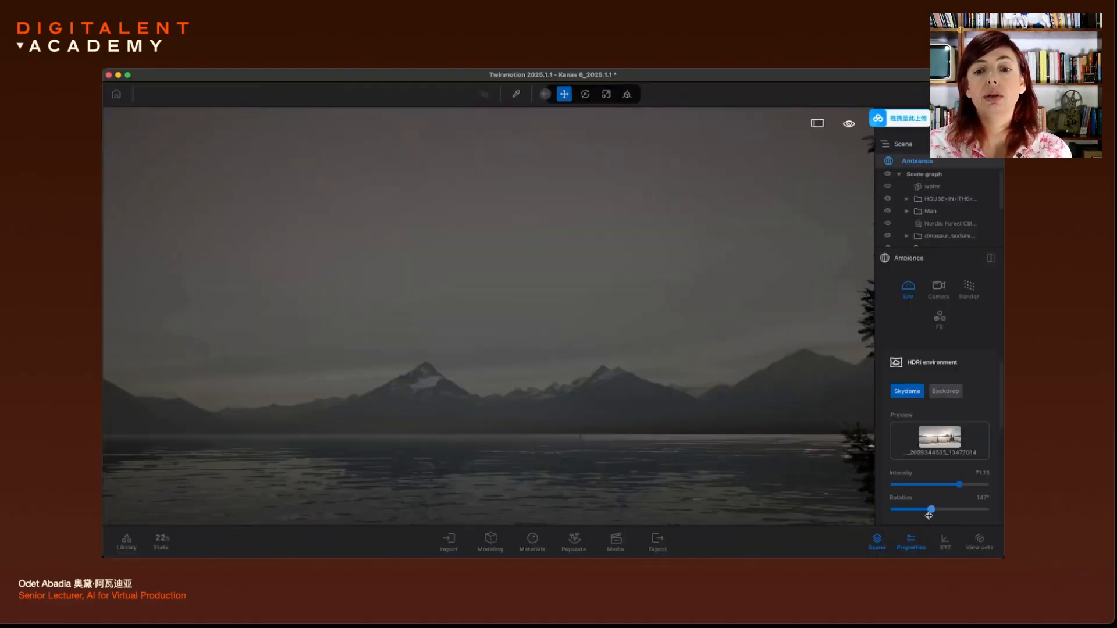
Lower the HDRI skydome Rotation from 147° to 74° to show sunlit clouds
mouse_move(928, 516)
mouse_down()
mouse_move(895, 516)
mouse_move(917, 516)
mouse_up()
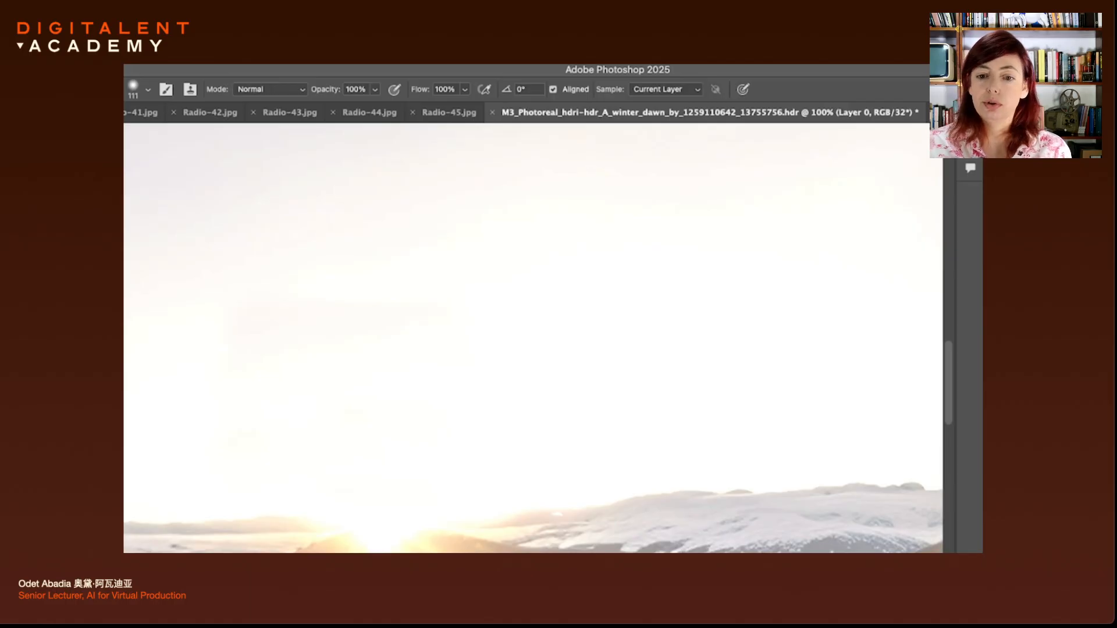
Save a copy of the winter dawn panorama in Radiance format to Downloads
click(175, 58)
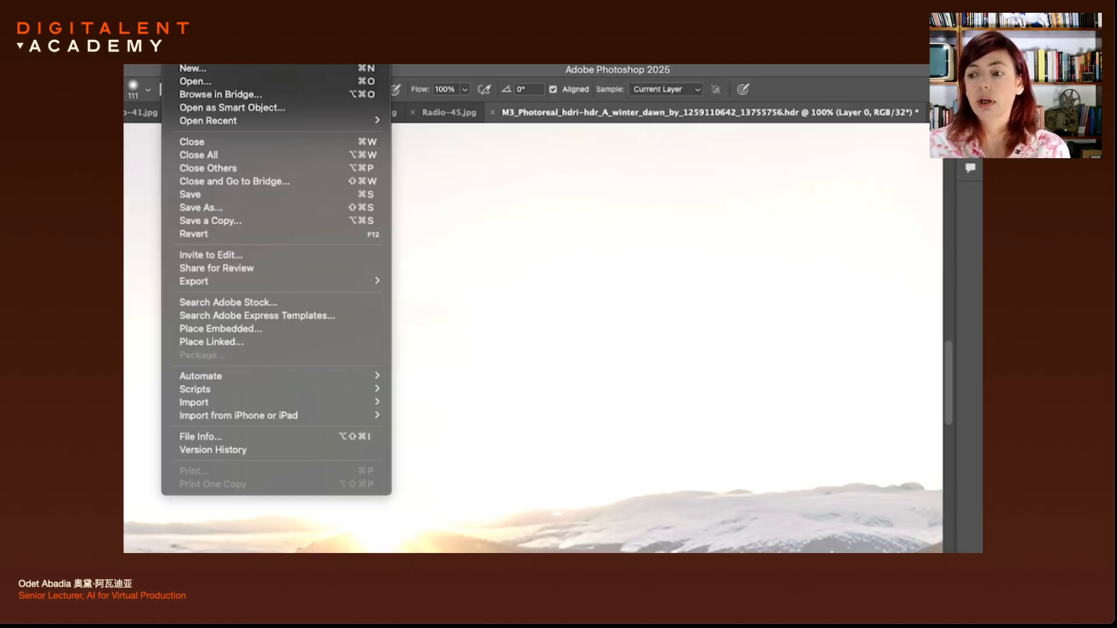
key(Escape)
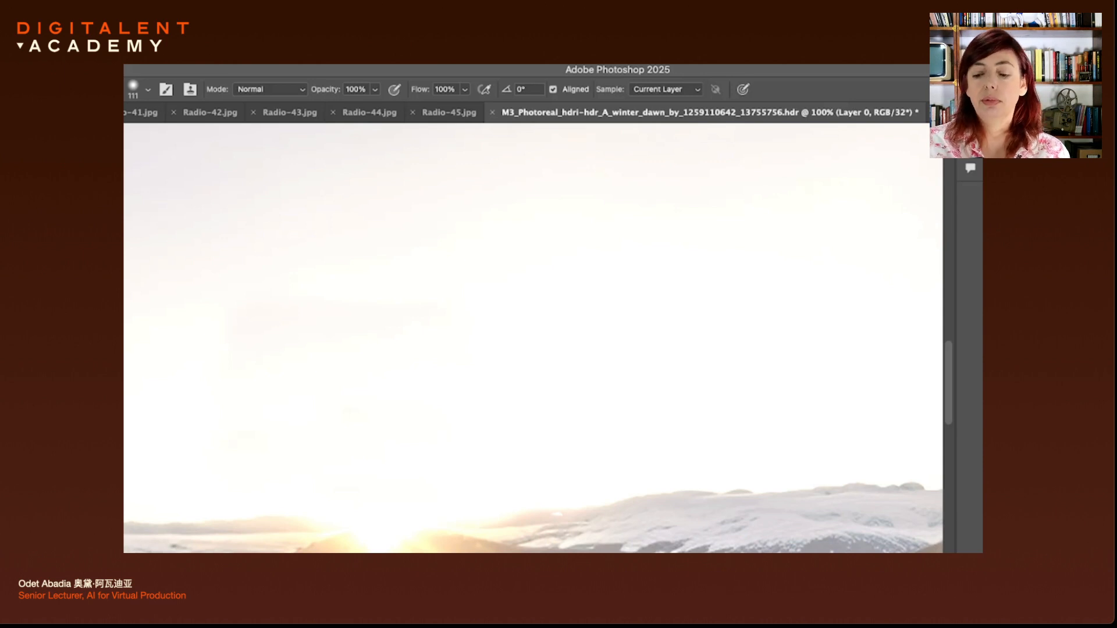
click(176, 57)
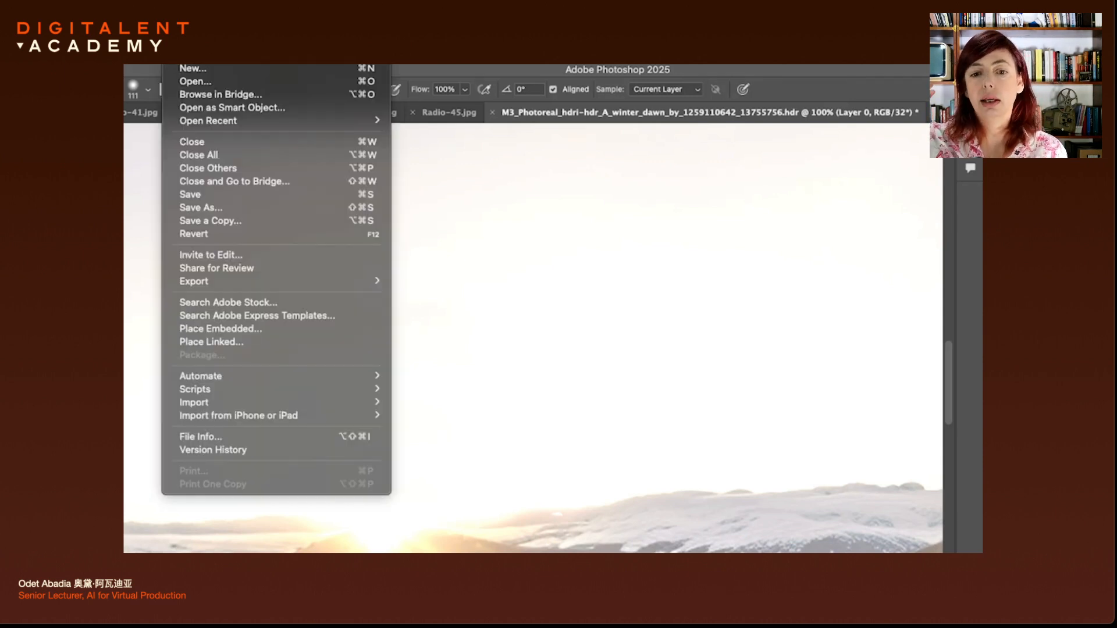
click(260, 221)
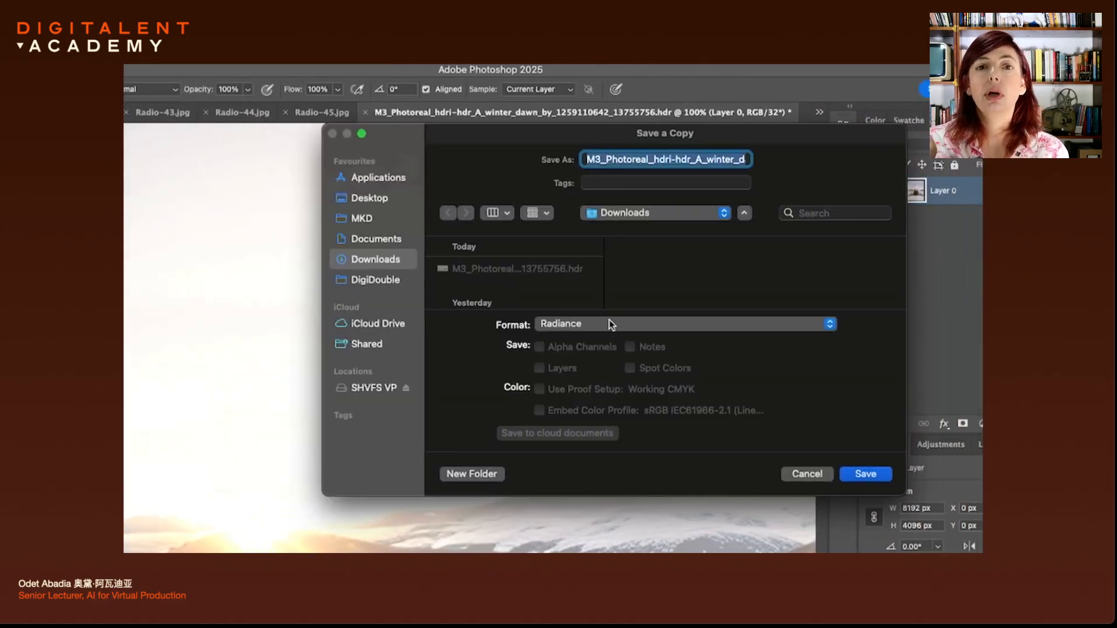
click(610, 324)
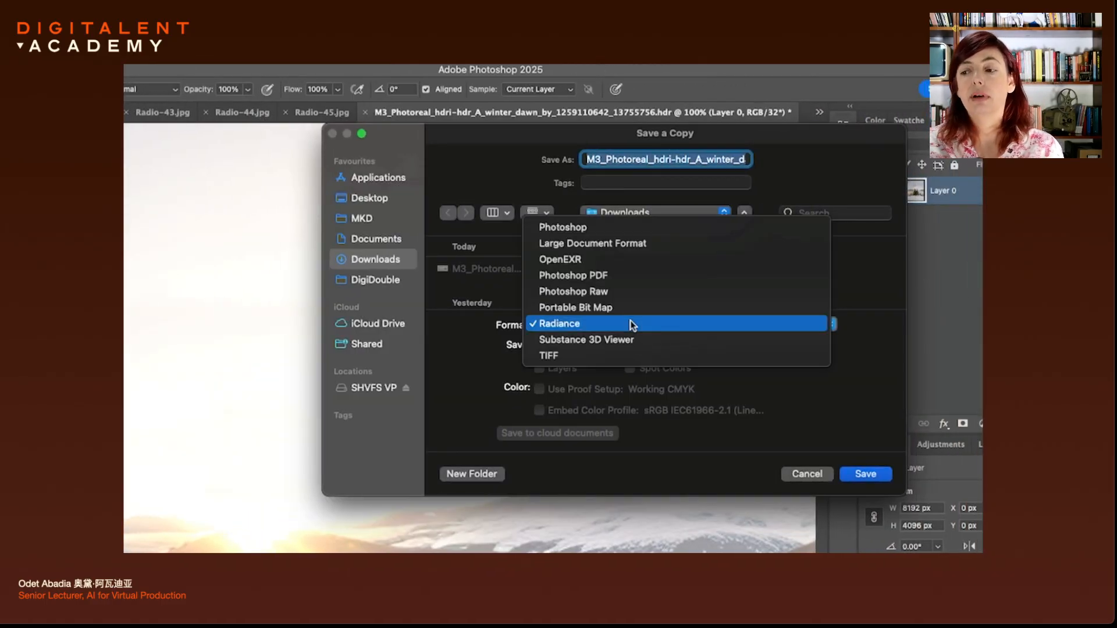
click(633, 324)
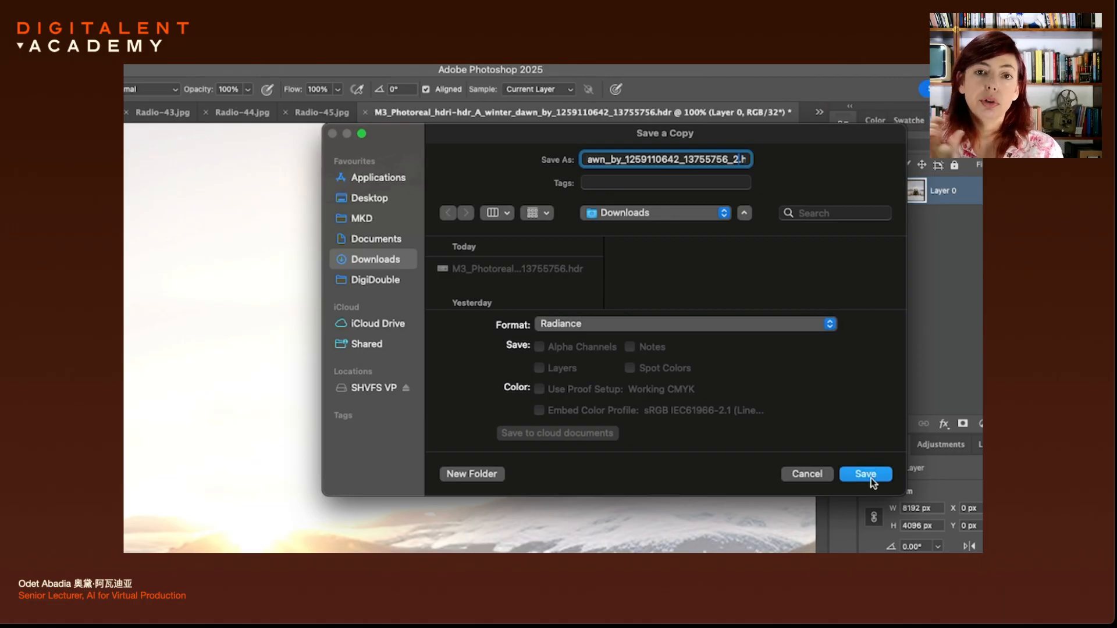
click(865, 474)
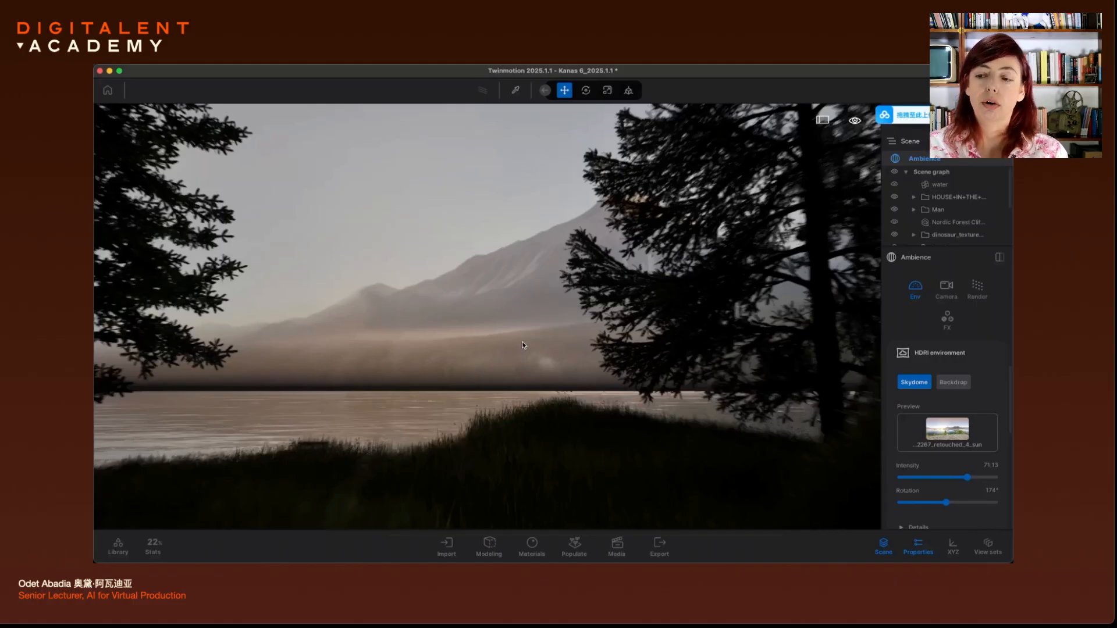
Dolly the camera toward the lake and turn the skydome Rotation from 174° to 260°
scroll(522, 346, up, 5)
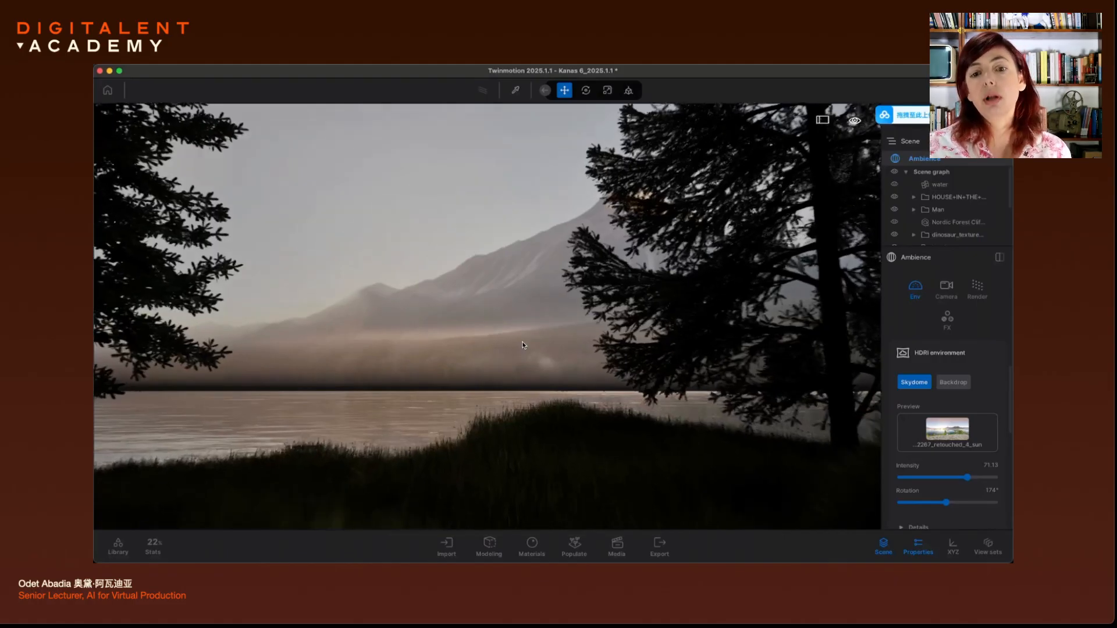
scroll(522, 346, up, 6)
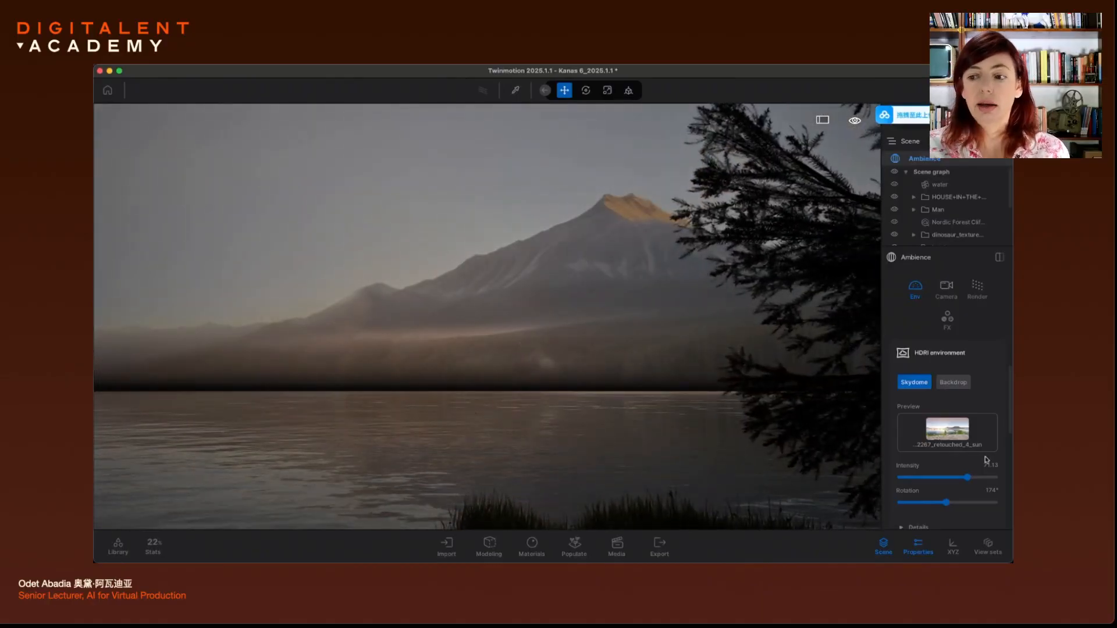
drag(947, 503, 893, 507)
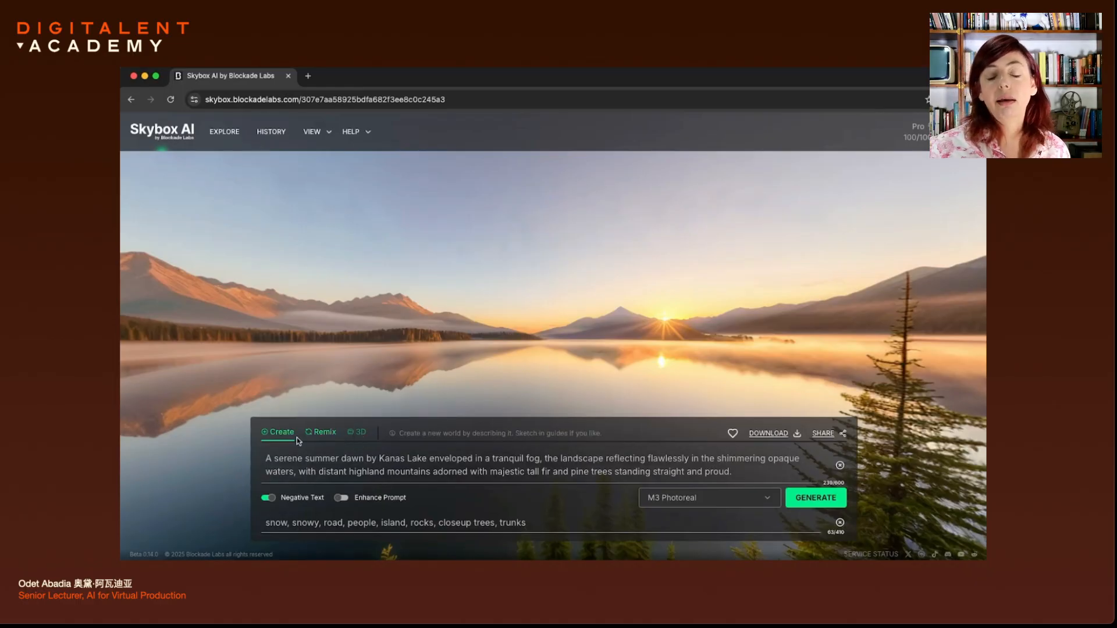
In Remix mode, replace 'serene' in the prompt with 'winter'
click(325, 433)
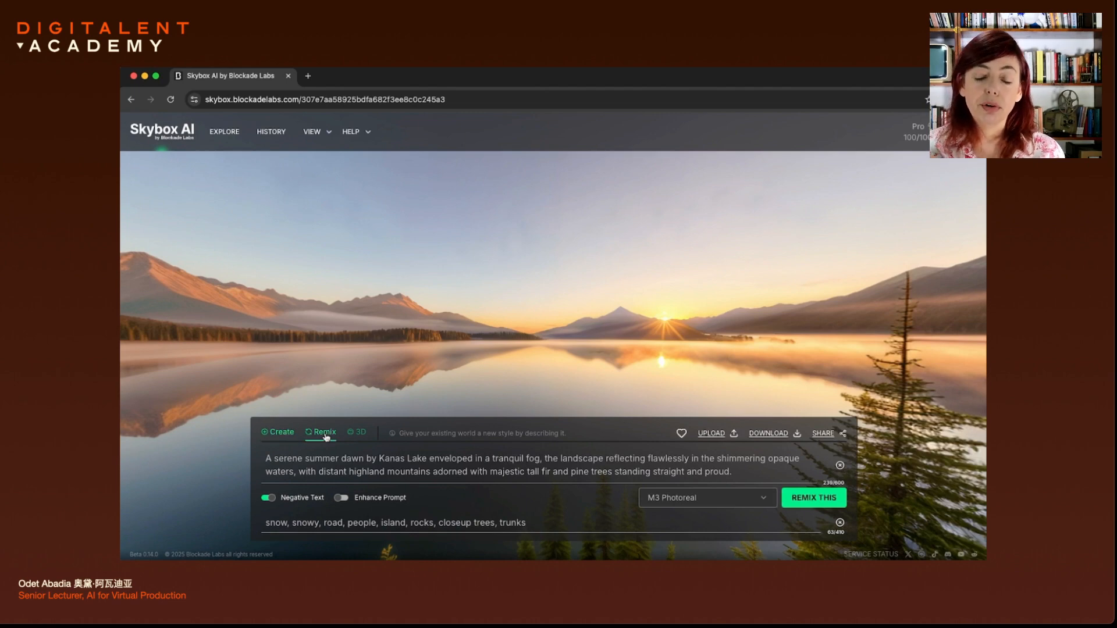
double_click(293, 460)
text(wint4er)
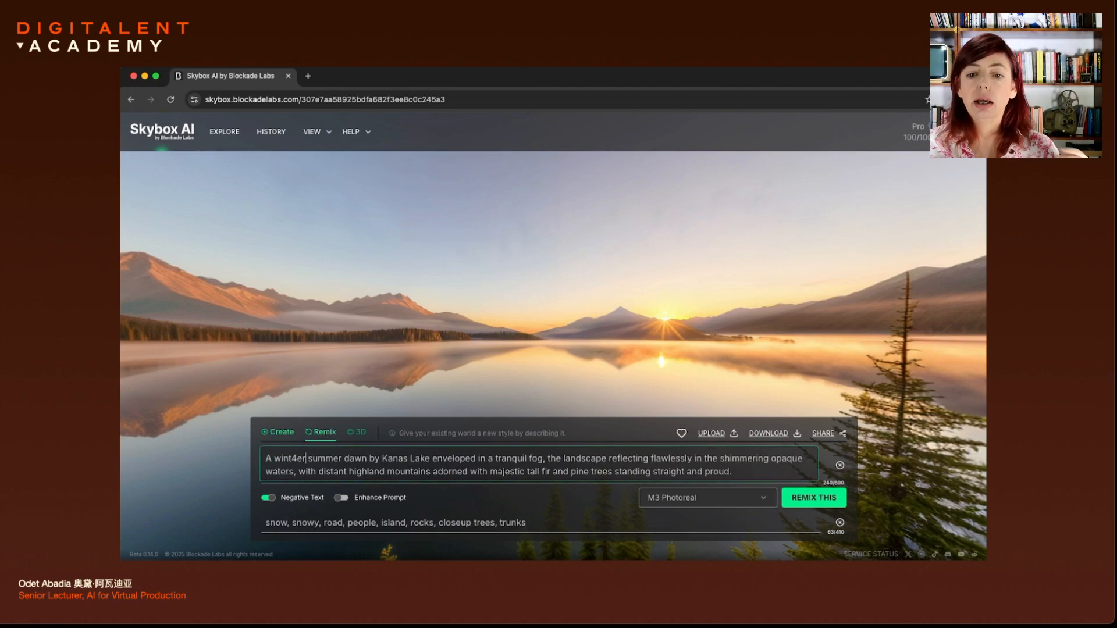
key(BackSpace)
key(BackSpace)
key(BackSpace)
text(er)
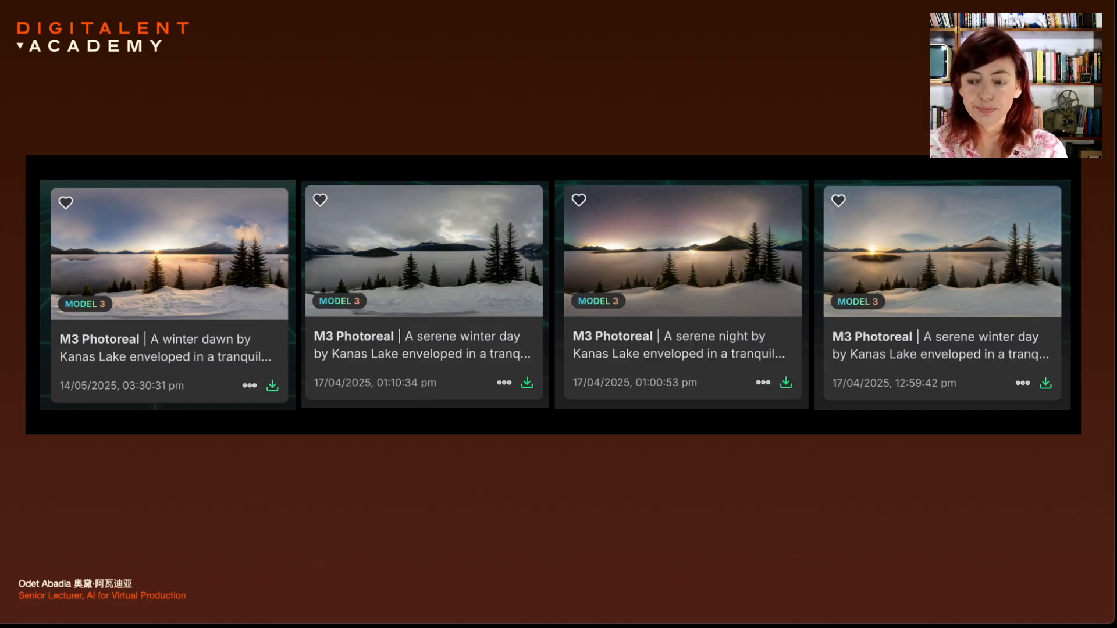
Advance past the two lake panorama comparison slide to the Skybox AI homepage
key(Right)
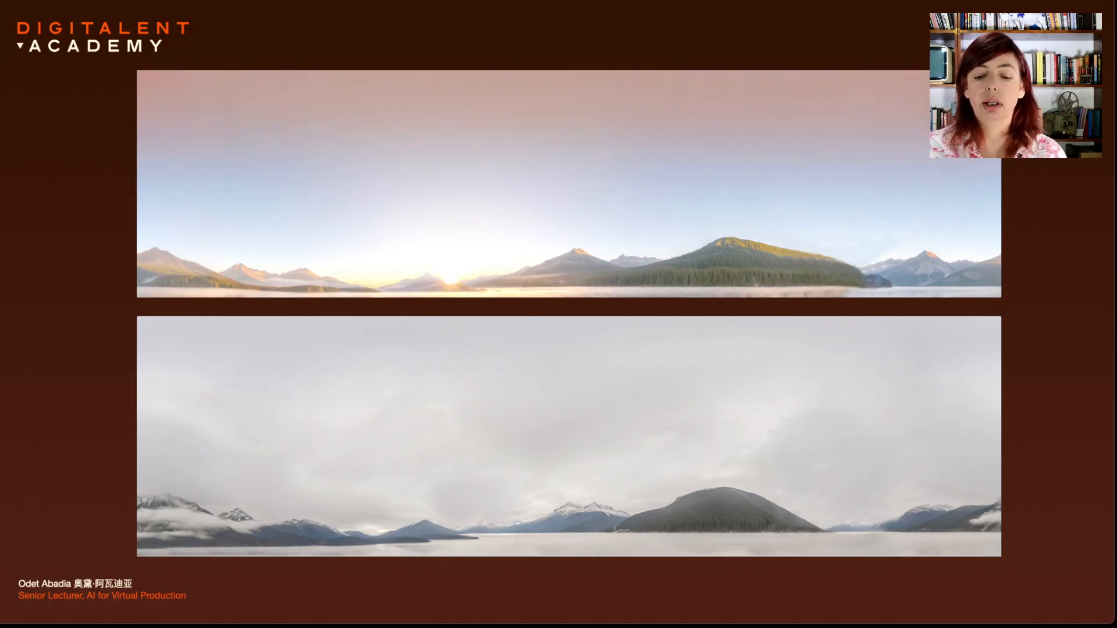
key(Right)
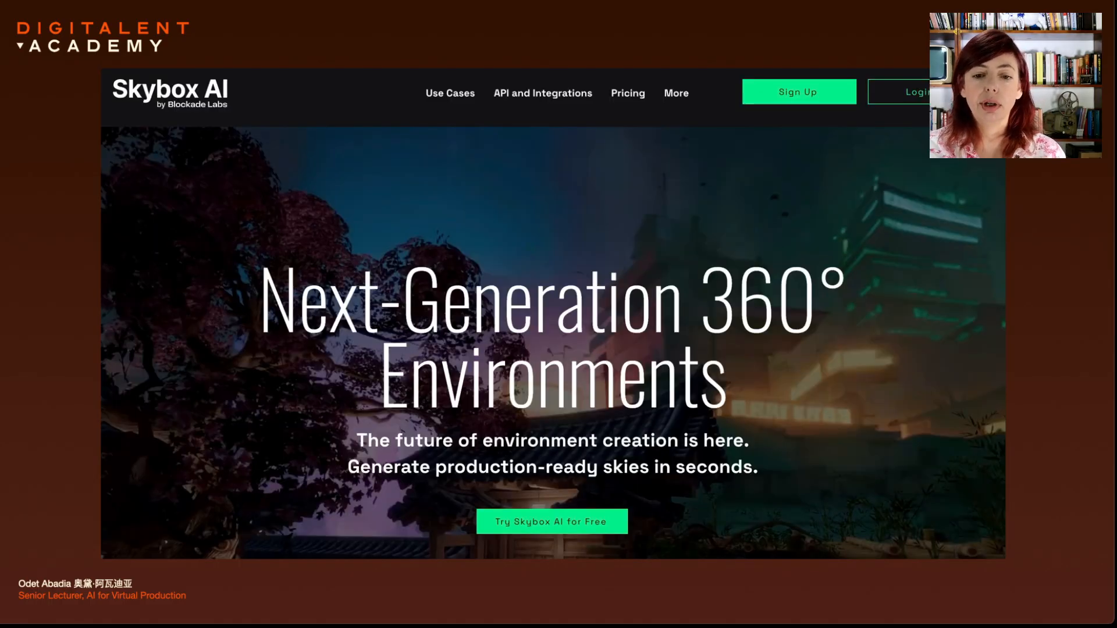